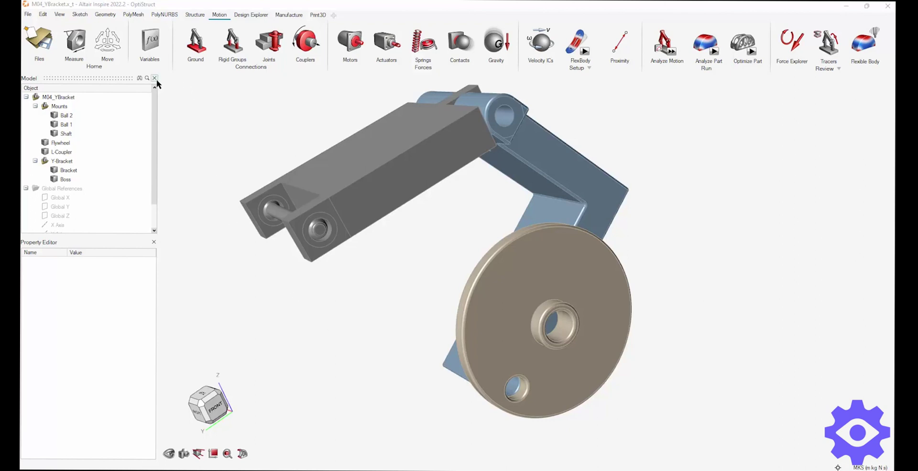
pyautogui.click(80, 14)
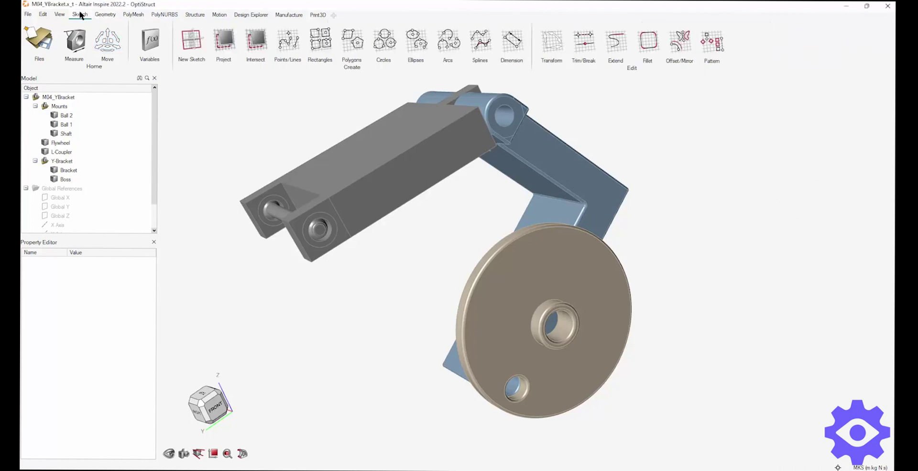
pyautogui.click(104, 14)
pyautogui.click(136, 15)
pyautogui.click(164, 15)
pyautogui.click(195, 15)
pyautogui.click(220, 16)
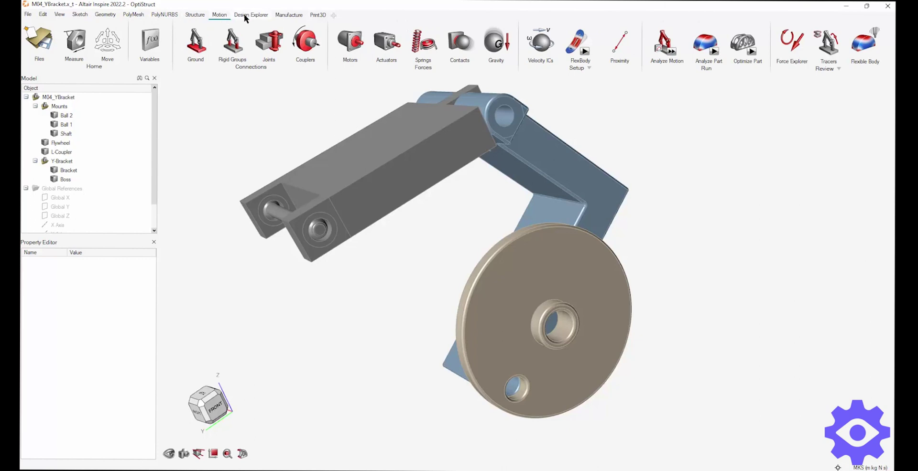
pyautogui.click(244, 14)
pyautogui.click(293, 14)
pyautogui.click(314, 15)
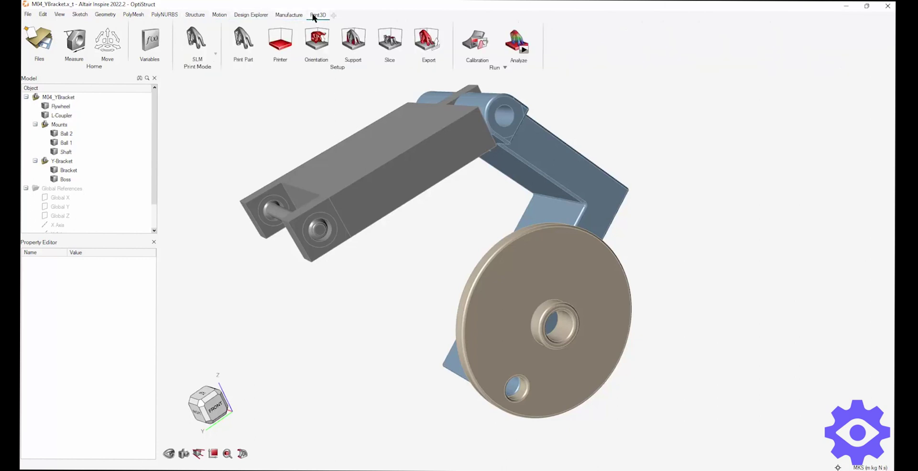
pyautogui.click(219, 16)
# Ground the shaft that runs between the two ball mounts.
pyautogui.moveTo(291, 114); pyautogui.dragTo(498, 240, button='right')
pyautogui.moveTo(469, 210); pyautogui.dragTo(481, 222, button='right')
pyautogui.moveTo(481, 220); pyautogui.dragTo(520, 255, button='middle')
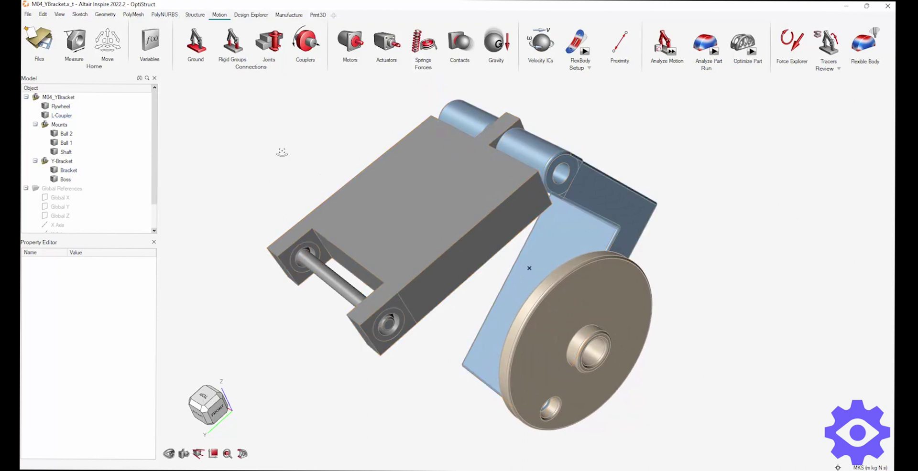
pyautogui.moveTo(283, 152); pyautogui.dragTo(260, 133, button='right')
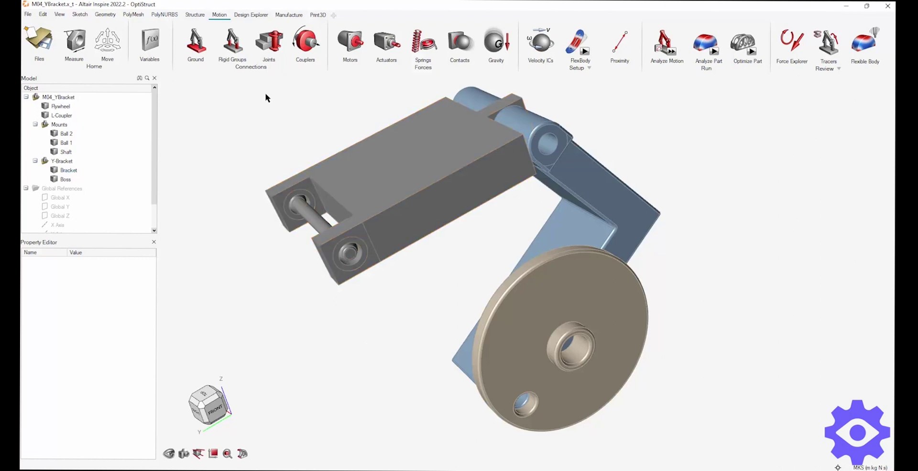
pyautogui.click(196, 48)
pyautogui.click(319, 224)
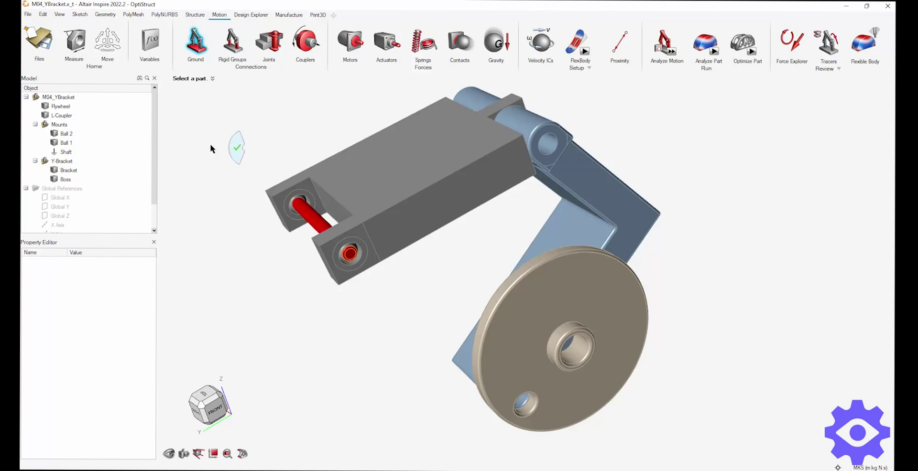
pyautogui.press('Escape')
# Create one rigid group from the Mounts assembly and another from the bracket part, keeping the default names.
pyautogui.moveTo(248, 266); pyautogui.dragTo(286, 290, button='right')
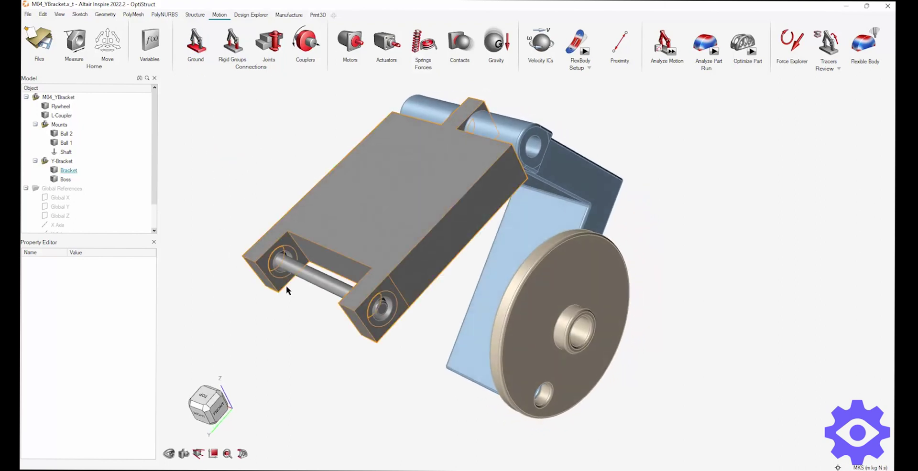
pyautogui.click(233, 50)
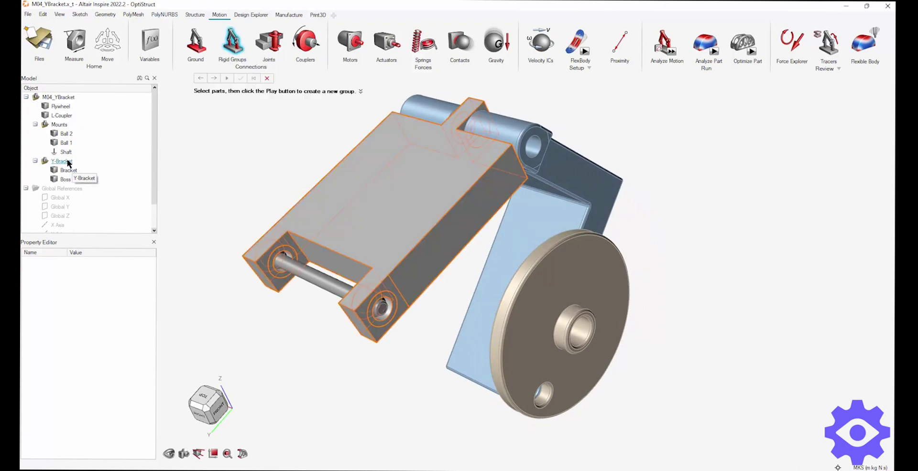
pyautogui.click(60, 125)
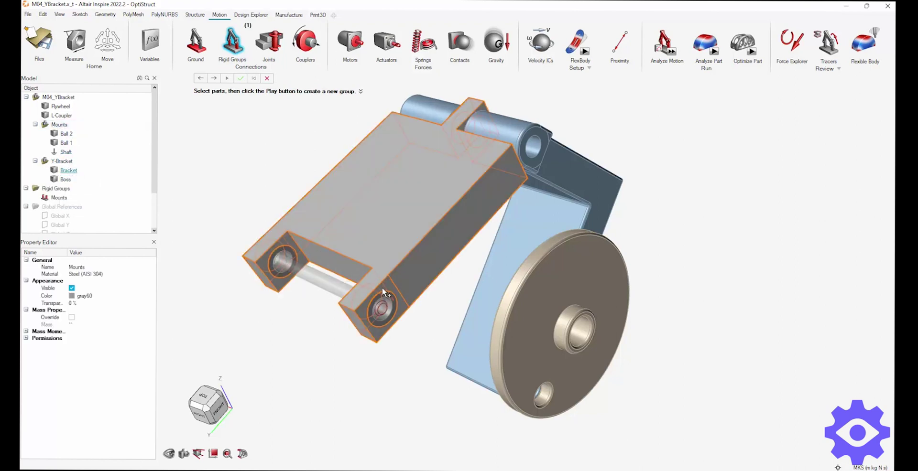
pyautogui.click(389, 250)
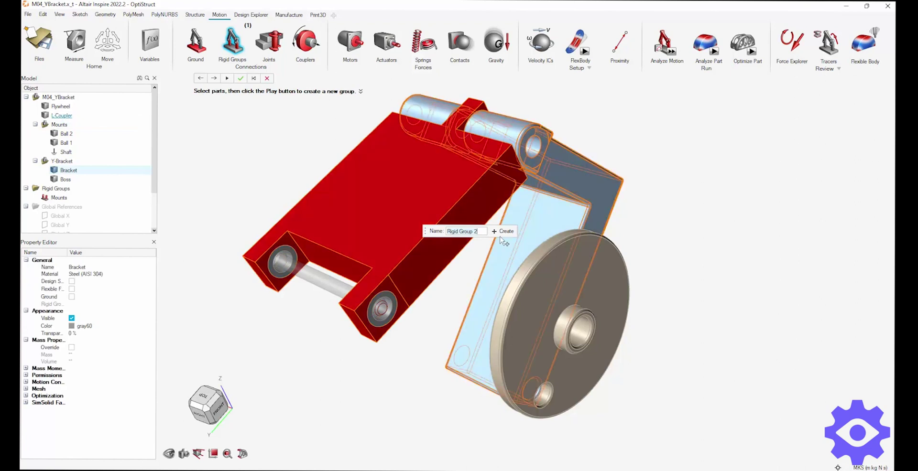
pyautogui.click(504, 231)
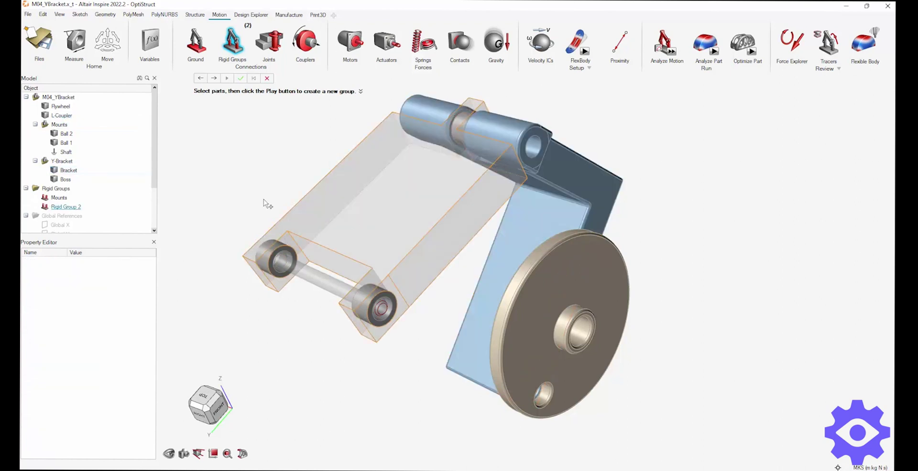
pyautogui.rightClick(202, 180)
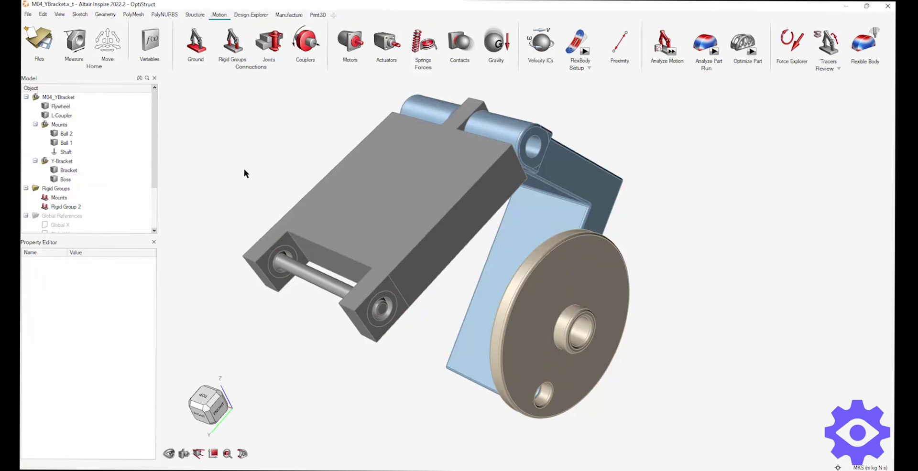
# Create joints at all detected features of the mechanism and review their locked and active states.
pyautogui.click(276, 49)
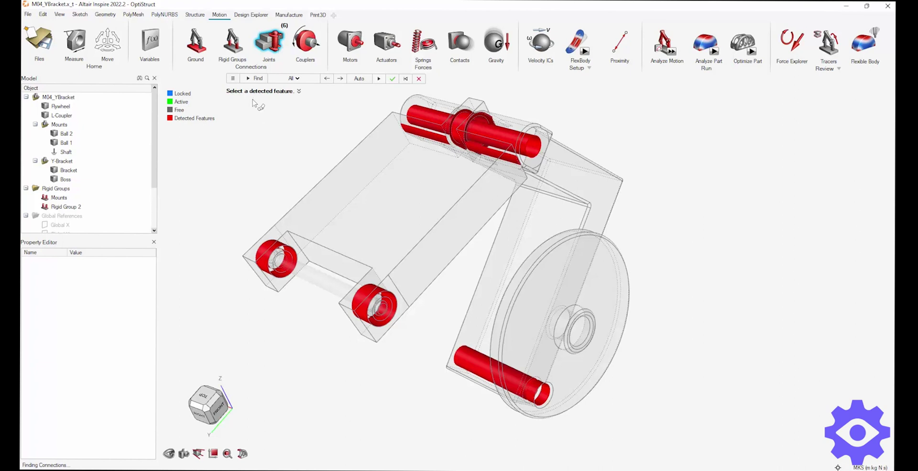
pyautogui.click(391, 79)
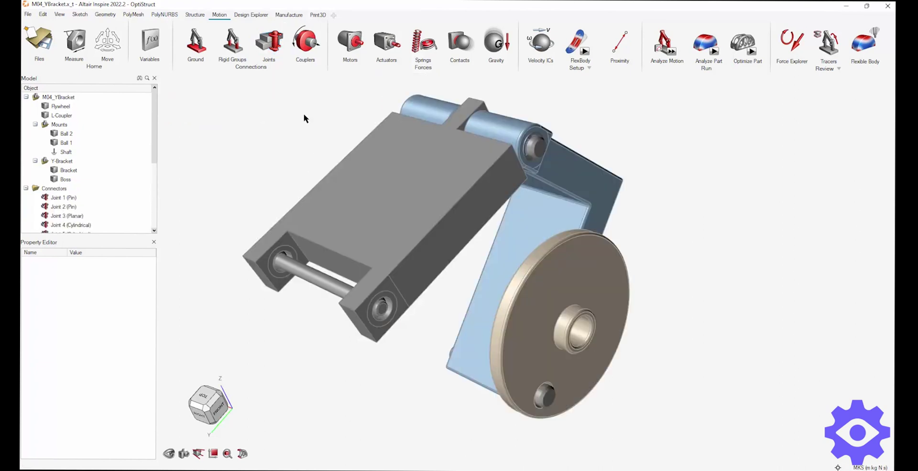
pyautogui.click(268, 52)
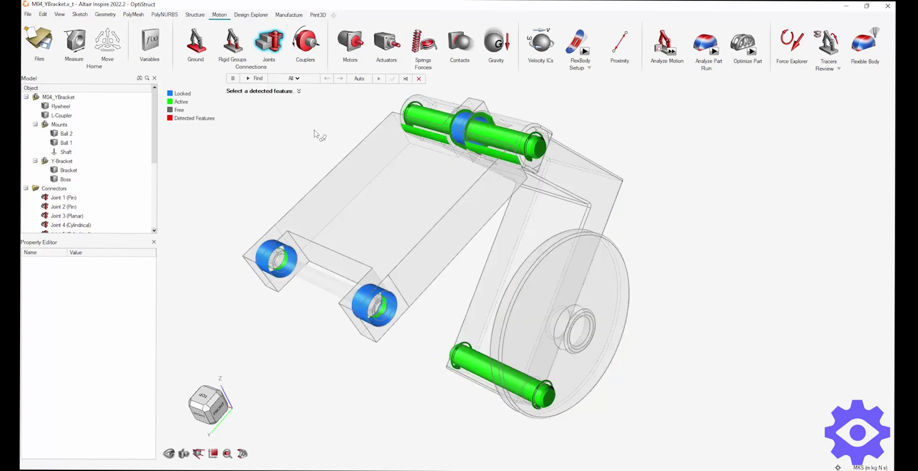
pyautogui.moveTo(316, 135); pyautogui.dragTo(444, 270, button='right')
pyautogui.moveTo(444, 271); pyautogui.dragTo(458, 286, button='middle')
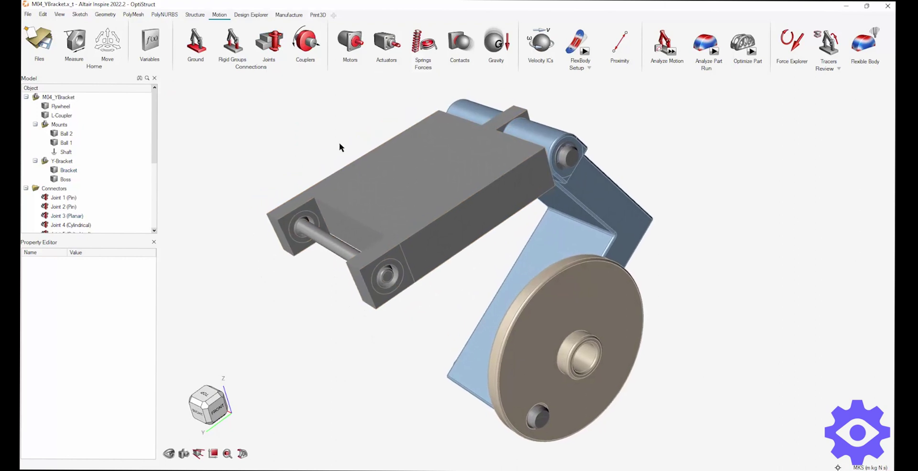
# Add a motor at the flywheel's central hub and set its type to angle.
pyautogui.click(343, 55)
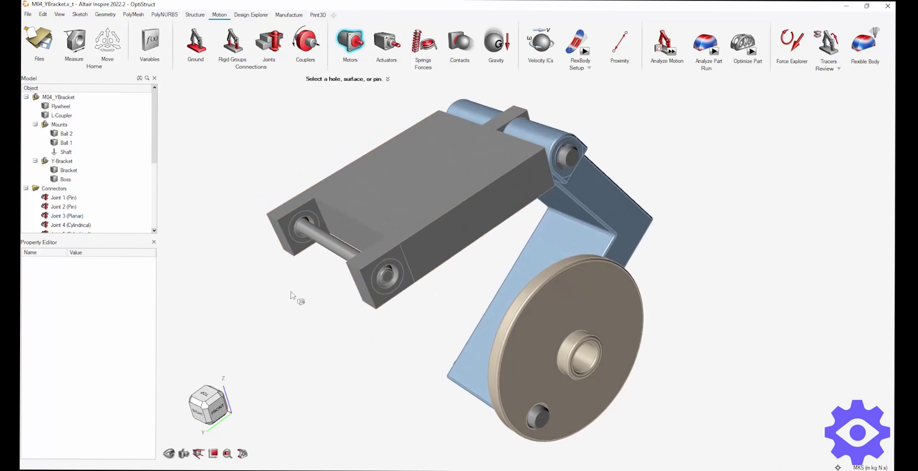
pyautogui.click(588, 359)
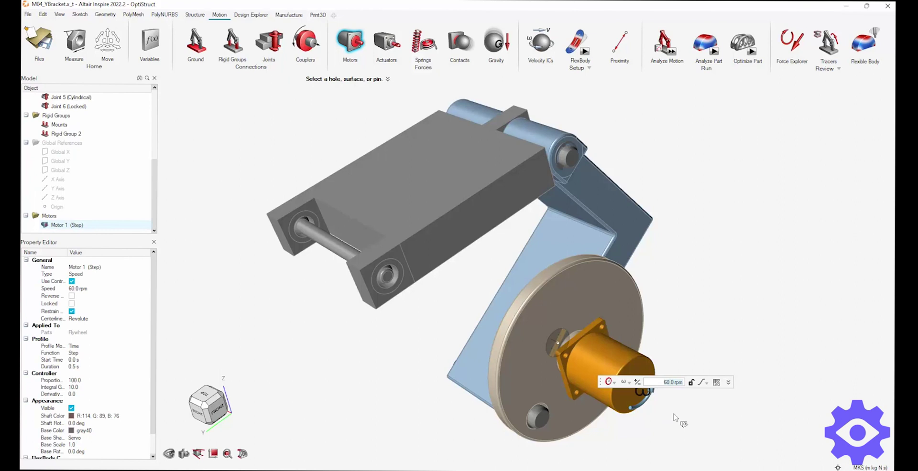
pyautogui.scroll(3, 672, 417)
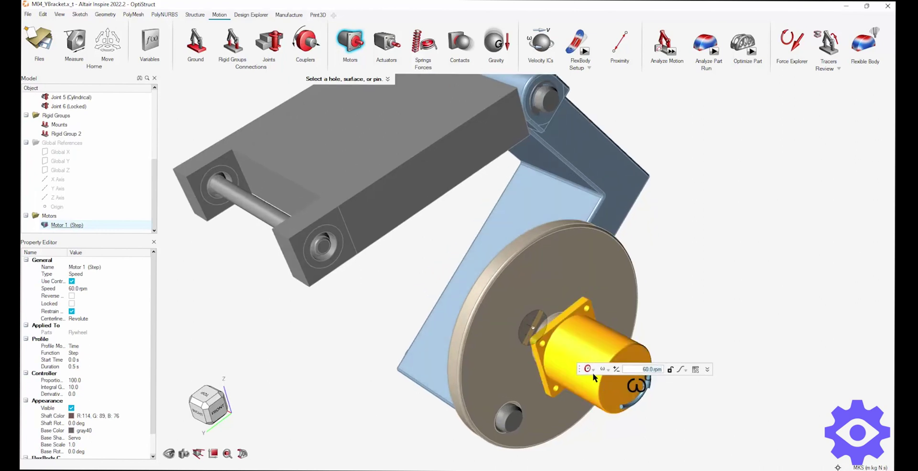
pyautogui.click(592, 370)
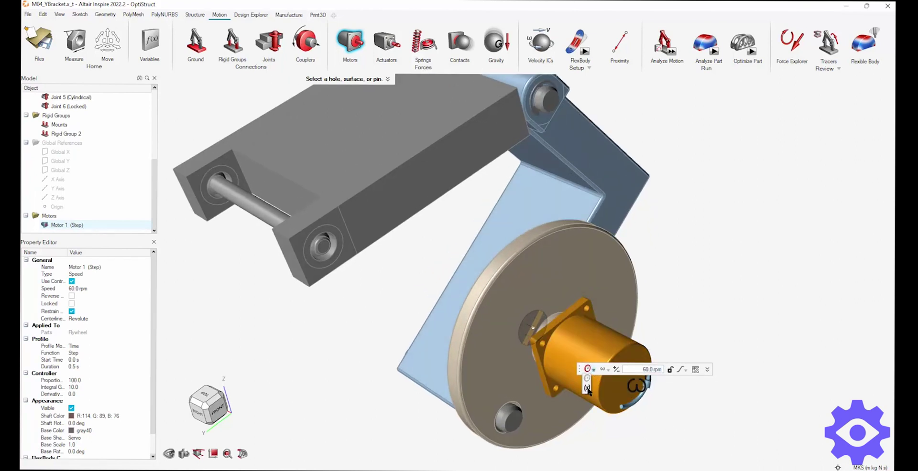
pyautogui.click(608, 370)
pyautogui.click(602, 378)
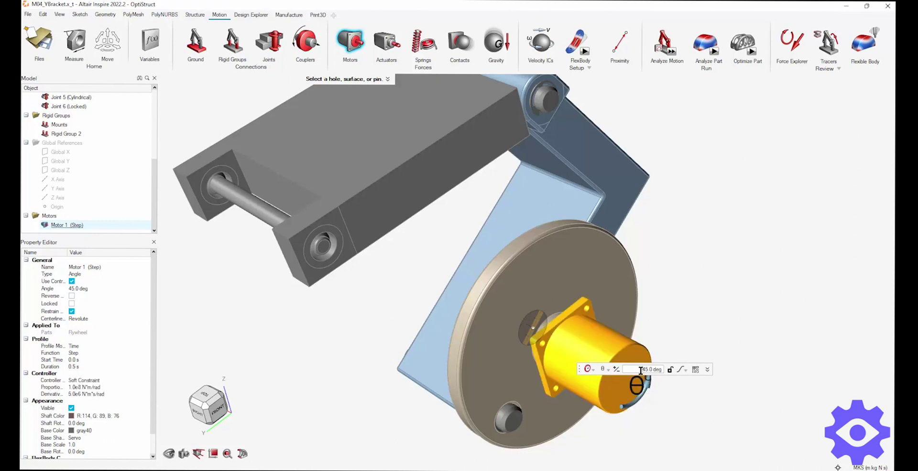
# Set the motor's angle to 360 degrees and edit its profile duration.
pyautogui.click(641, 371)
pyautogui.write('3')
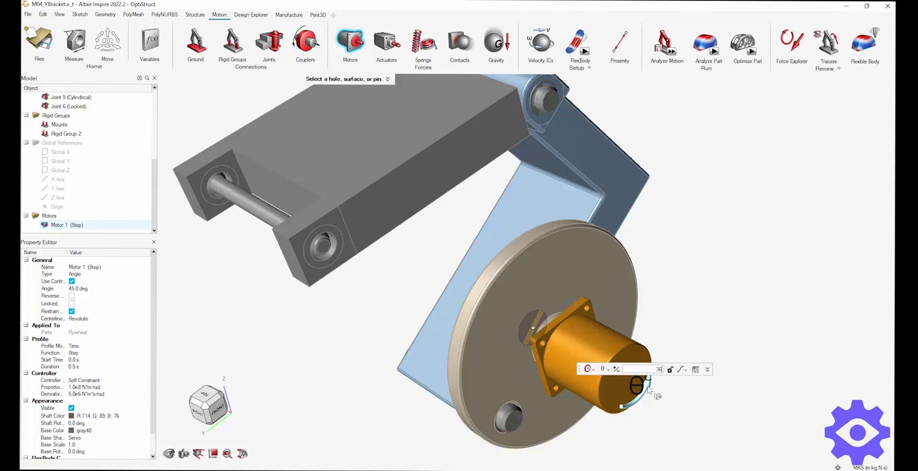
pyautogui.write('60')
pyautogui.press('Return')
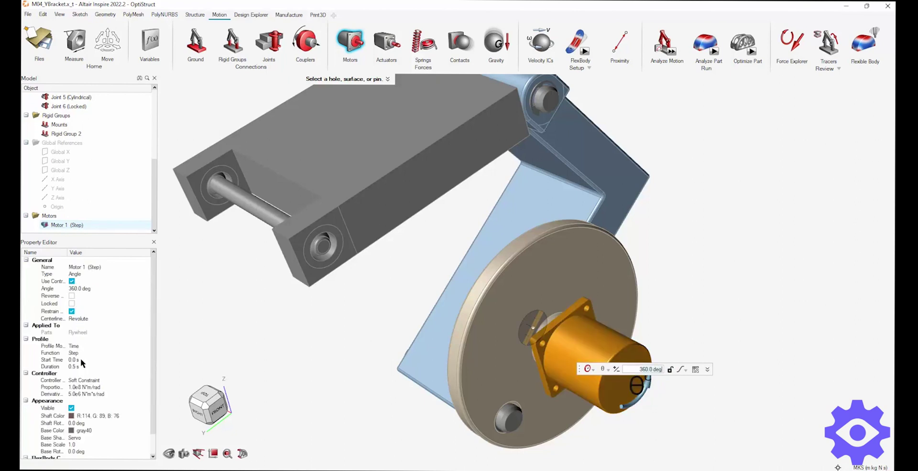
pyautogui.click(74, 366)
pyautogui.press('Return')
pyautogui.rightClick(336, 351)
# Tilt the gravity direction by 15 degrees about the Y axis in the right view.
pyautogui.click(202, 354)
pyautogui.click(197, 411)
pyautogui.click(496, 43)
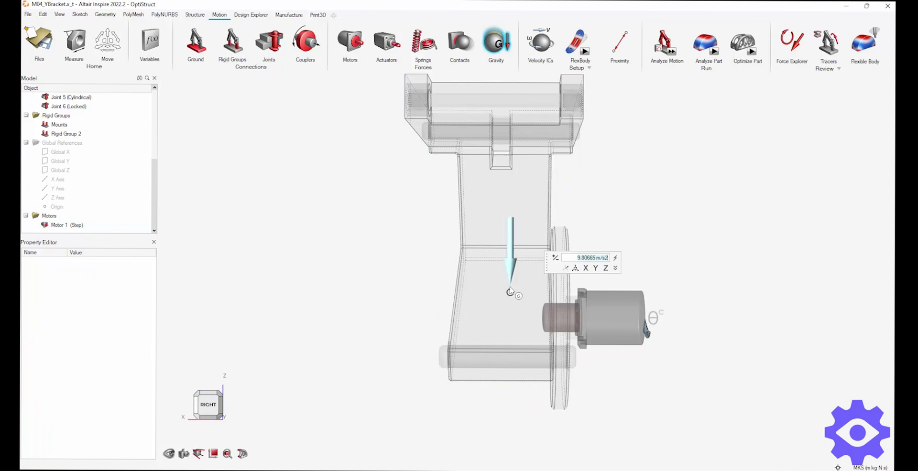
pyautogui.click(576, 267)
pyautogui.moveTo(530, 240); pyautogui.dragTo(545, 238)
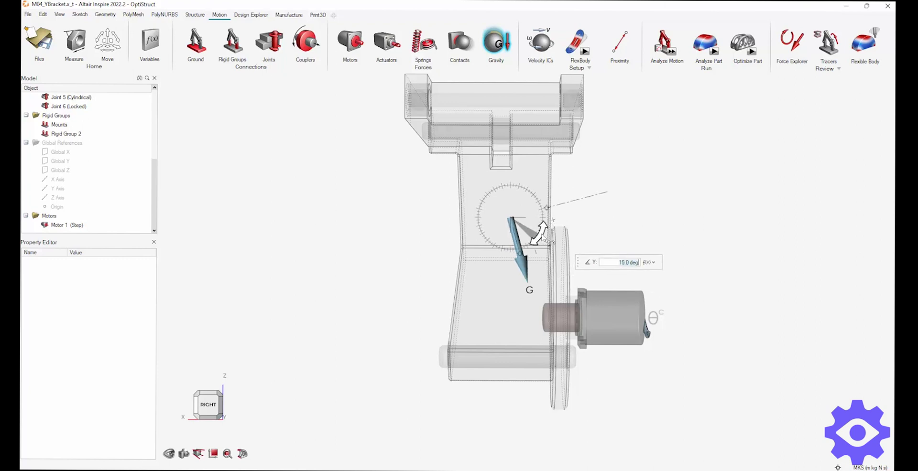
pyautogui.click(417, 264)
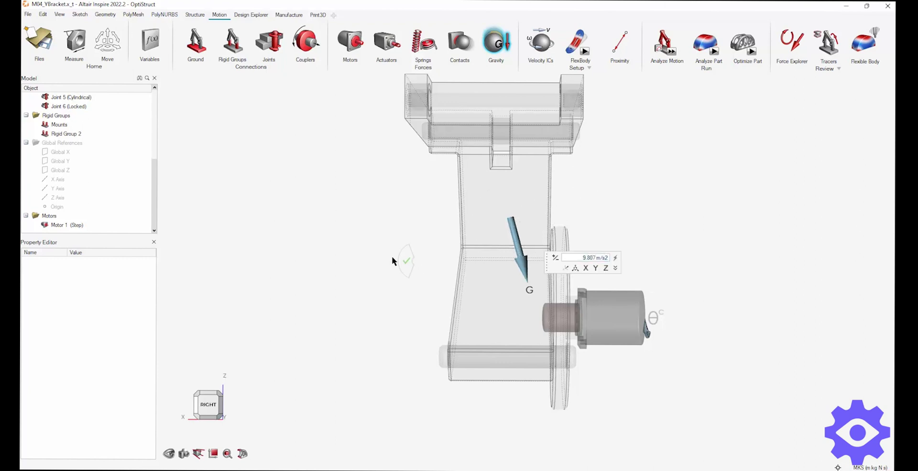
# Run the motion analysis and stop it before the full simulation time.
pyautogui.moveTo(391, 256)
pyautogui.mouseDown(button='right')
pyautogui.moveTo(308, 256)
pyautogui.moveTo(297, 267)
pyautogui.mouseUp(button='right')
pyautogui.moveTo(441, 237); pyautogui.dragTo(479, 234, button='right')
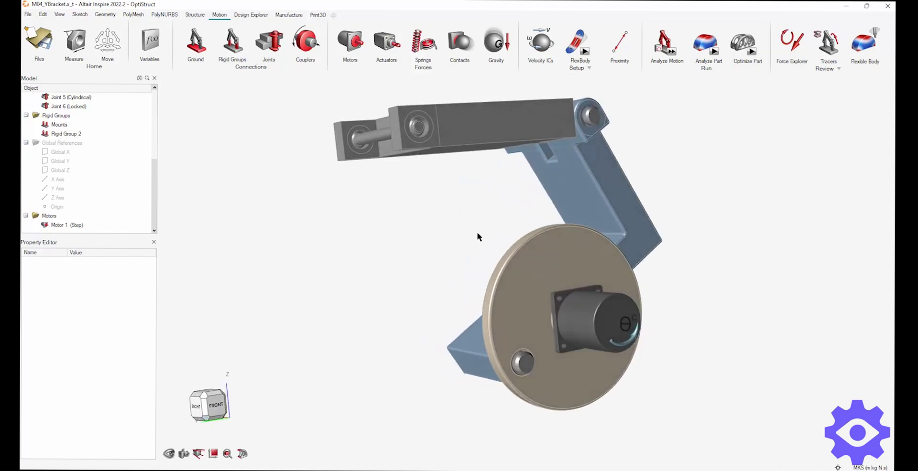
pyautogui.click(672, 52)
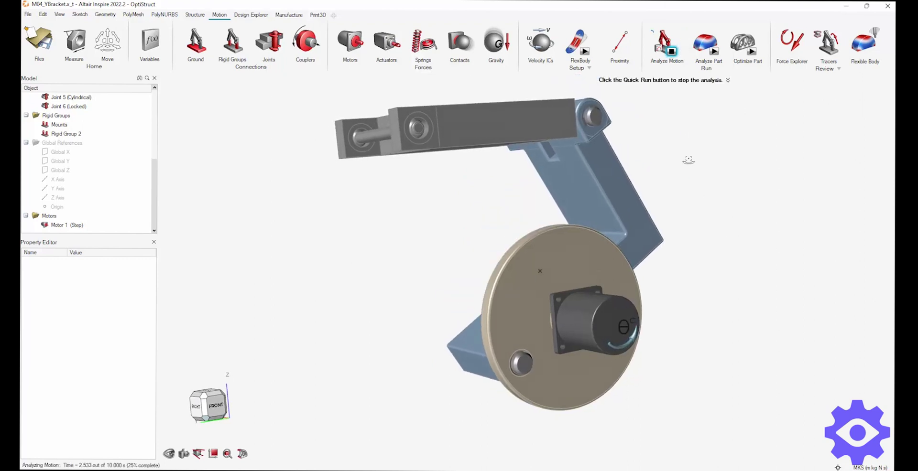
pyautogui.click(659, 52)
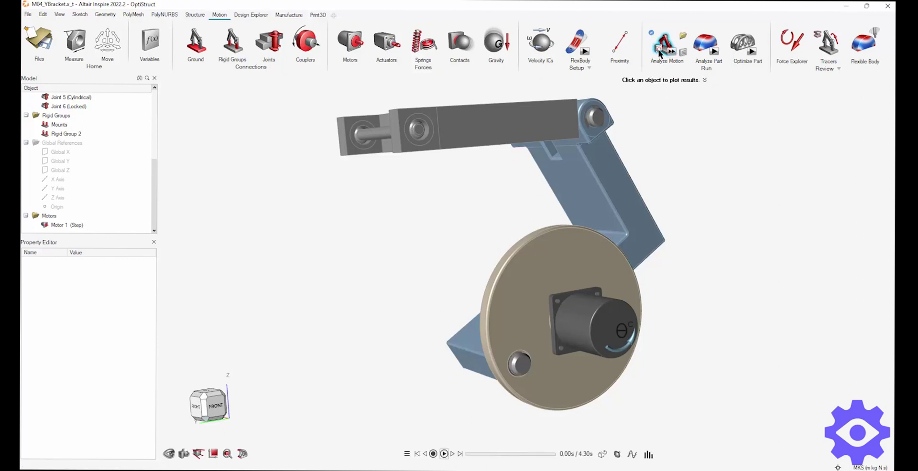
# Examine the result plots for the boss displacement, the upper pin joint's force and the flywheel displacement.
pyautogui.click(419, 132)
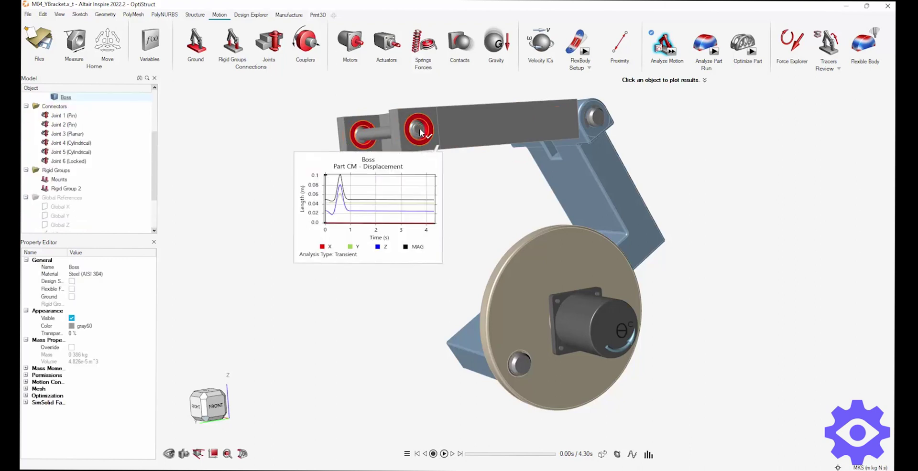
pyautogui.click(594, 119)
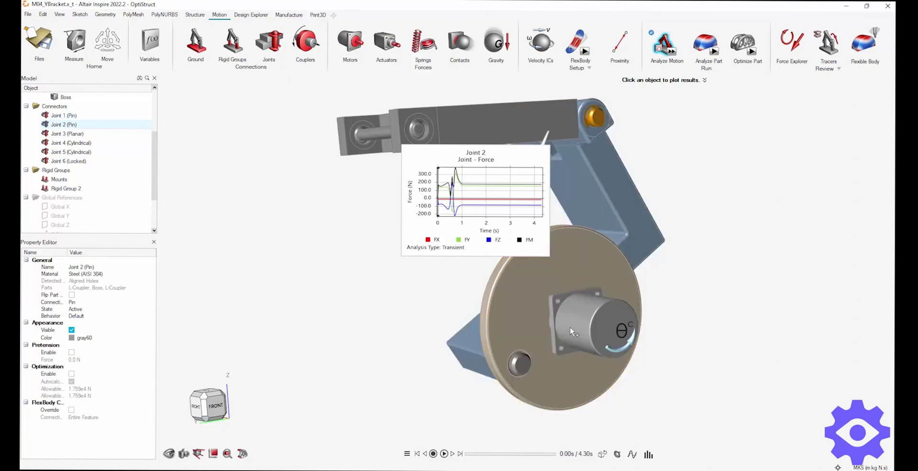
pyautogui.click(630, 286)
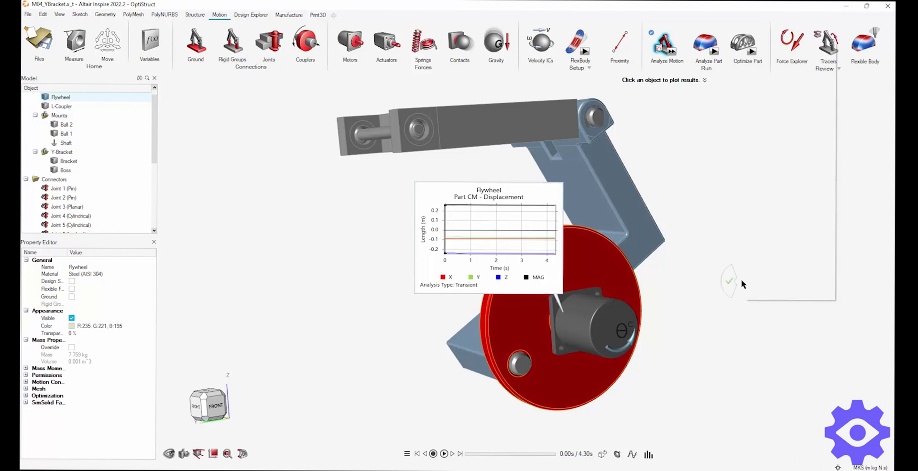
pyautogui.click(708, 285)
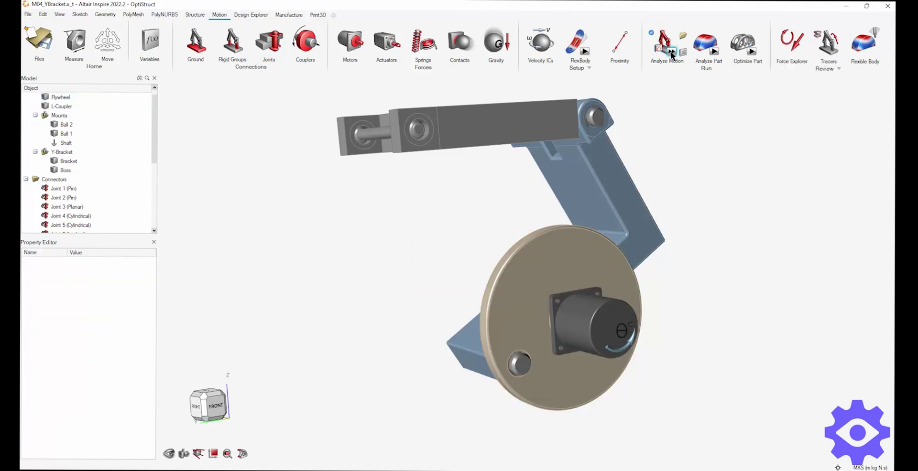
# Run the motion analysis with a 1 s end time and the statics analysis type that ignores dynamic effects.
pyautogui.click(672, 54)
pyautogui.click(683, 51)
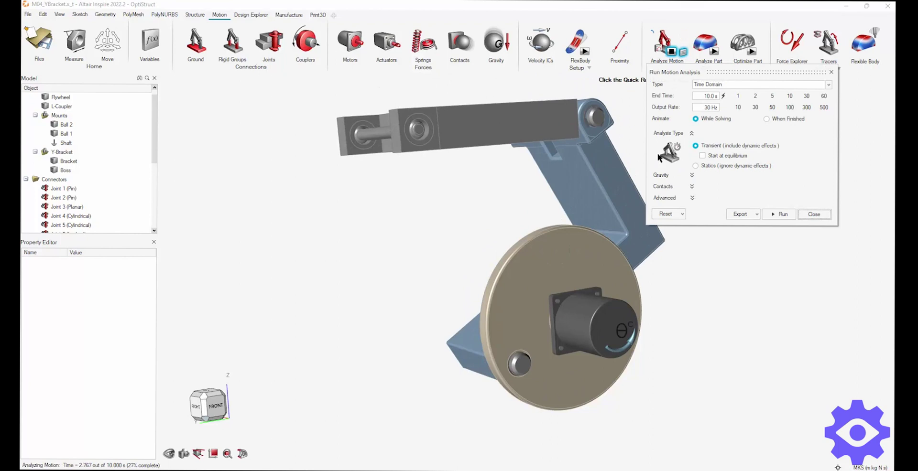
pyautogui.click(737, 97)
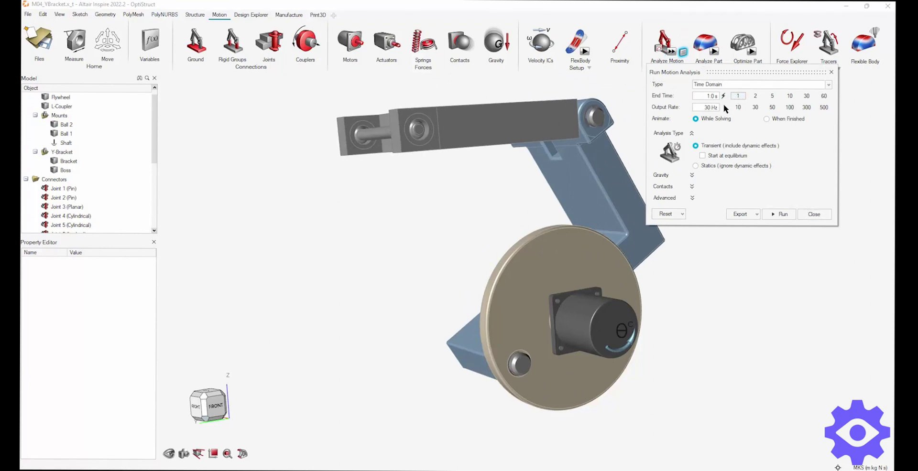
pyautogui.click(695, 166)
pyautogui.click(772, 214)
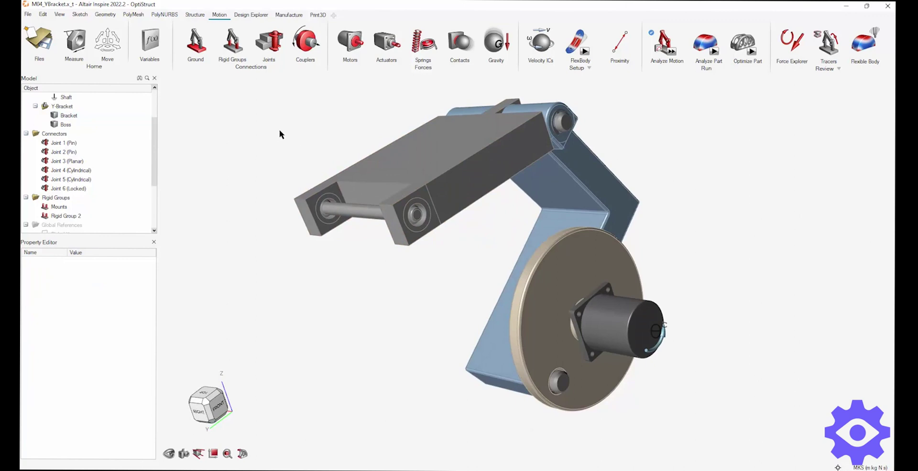
# Designate the bracket part as a design space in the structural setup.
pyautogui.moveTo(279, 130); pyautogui.dragTo(283, 131, button='right')
pyautogui.click(194, 15)
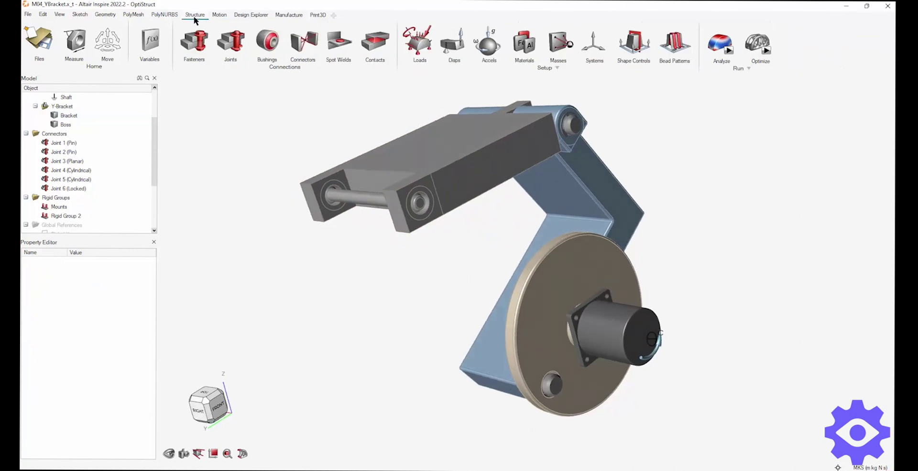
pyautogui.rightClick(438, 161)
pyautogui.click(446, 175)
pyautogui.click(346, 131)
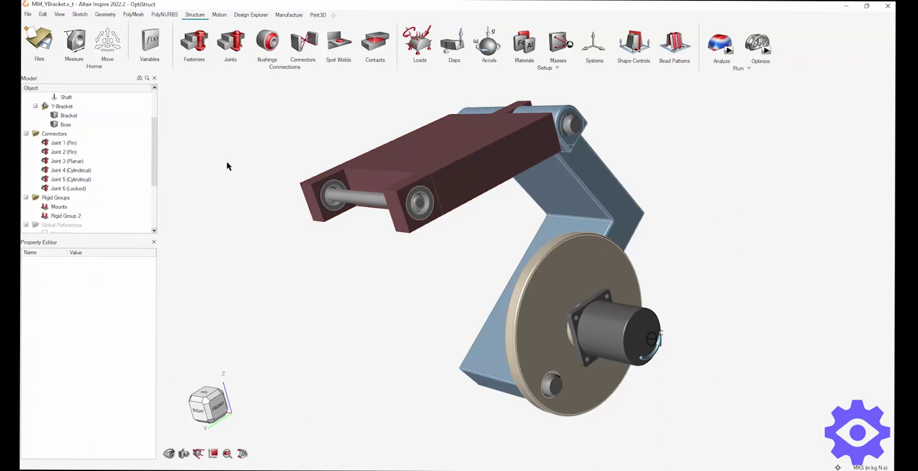
# Apply planar symmetry to the bracket with planes 1 and 3 active and plane 2 deactivated.
pyautogui.click(521, 126)
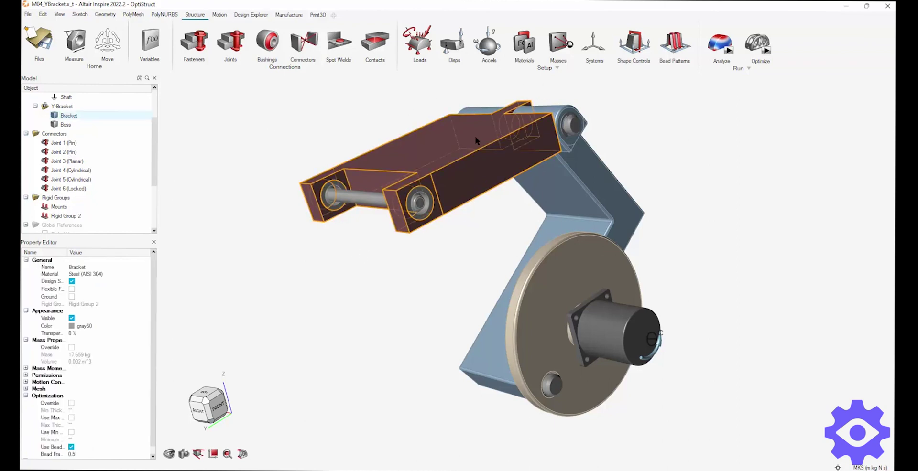
pyautogui.click(638, 48)
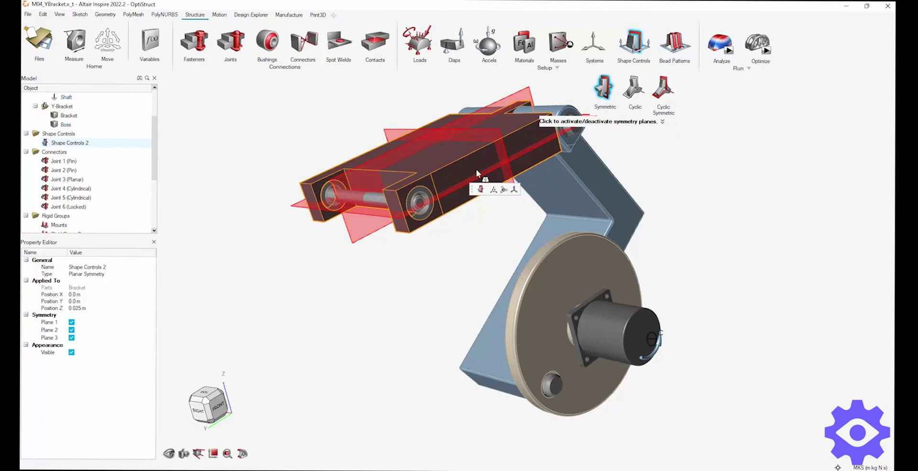
pyautogui.click(472, 152)
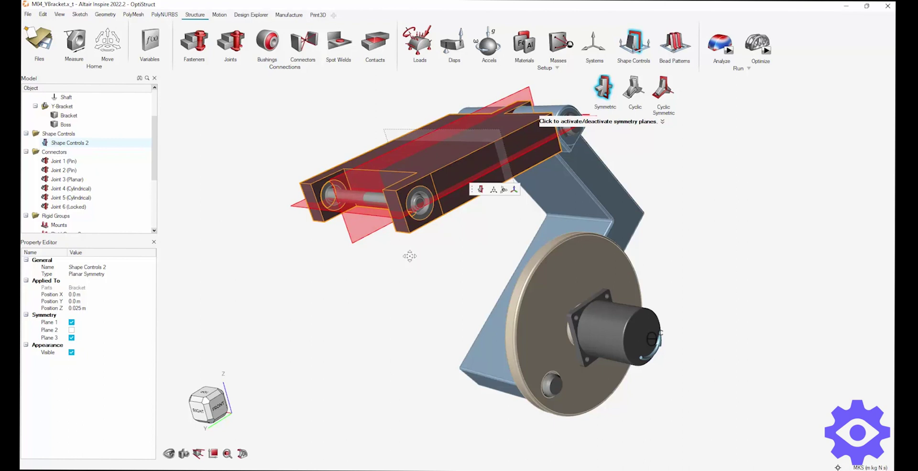
pyautogui.rightClick(409, 256)
pyautogui.click(382, 263)
pyautogui.moveTo(400, 252); pyautogui.dragTo(414, 257, button='right')
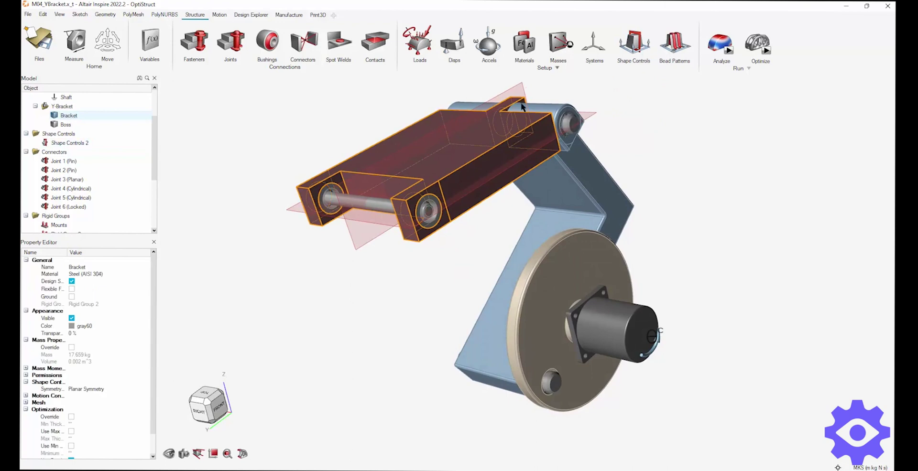
# Add a split draw shape control to the bracket with its draw direction along Z.
pyautogui.click(633, 45)
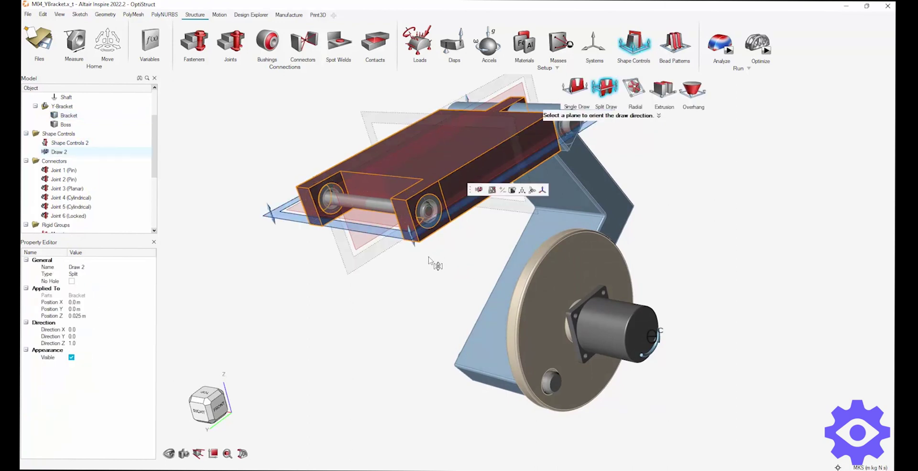
pyautogui.moveTo(429, 259); pyautogui.dragTo(392, 247, button='right')
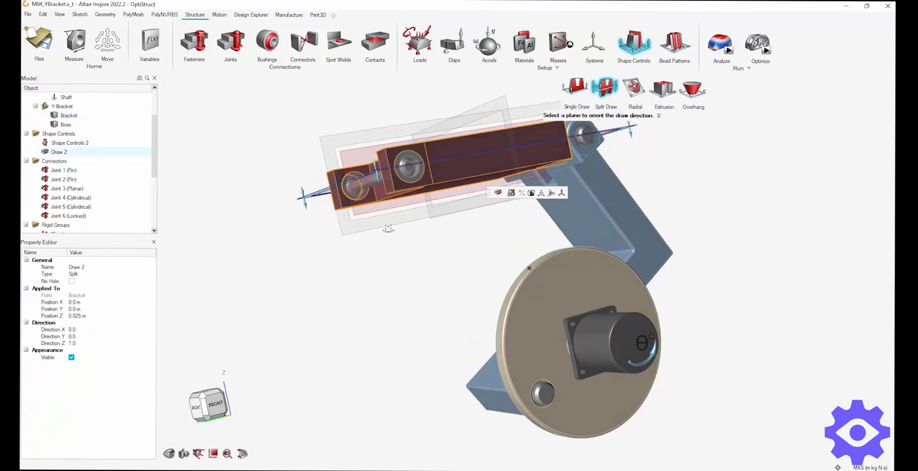
pyautogui.rightClick(388, 255)
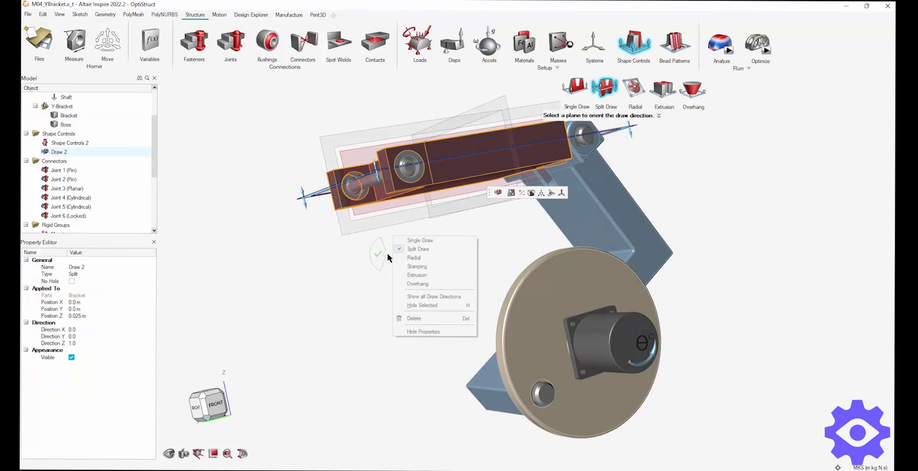
pyautogui.click(378, 254)
pyautogui.moveTo(394, 246); pyautogui.dragTo(407, 282, button='right')
# Run a topology optimization of the bracket for maximum stiffness at 30% of design space volume with a 0.02 m minimum thickness.
pyautogui.click(225, 17)
pyautogui.click(744, 54)
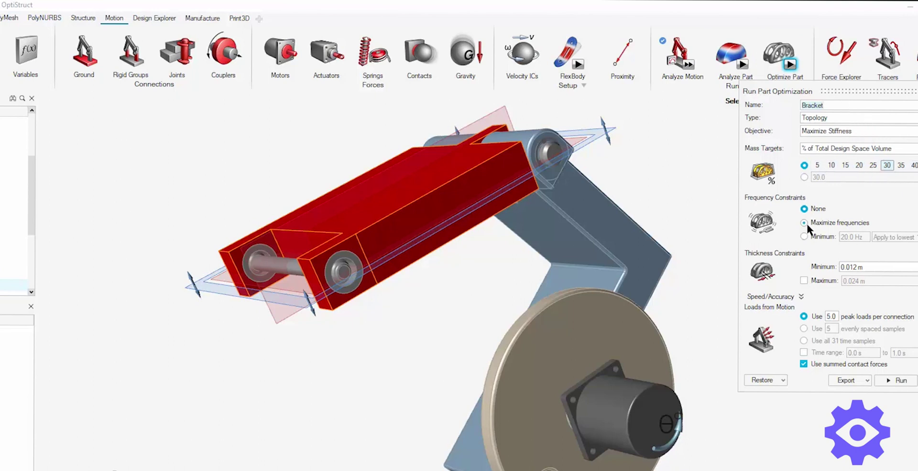
pyautogui.click(767, 297)
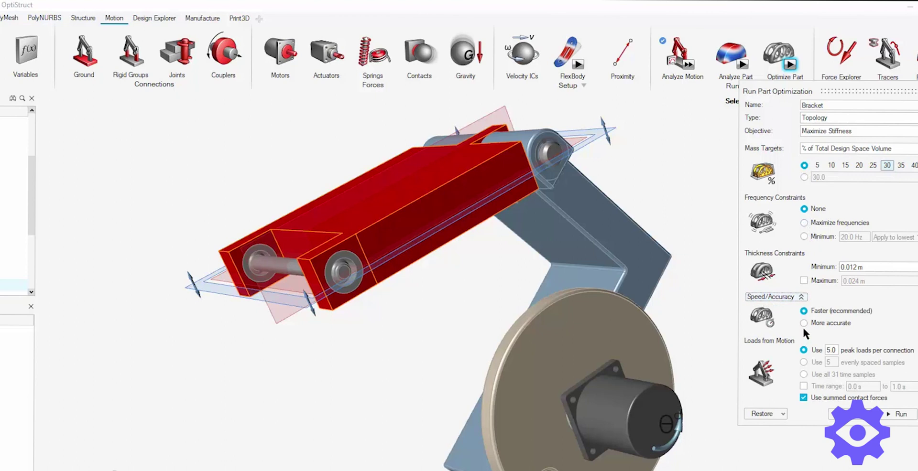
pyautogui.click(801, 296)
pyautogui.doubleClick(851, 267)
pyautogui.write('0')
pyautogui.write('.02')
pyautogui.press('Tab')
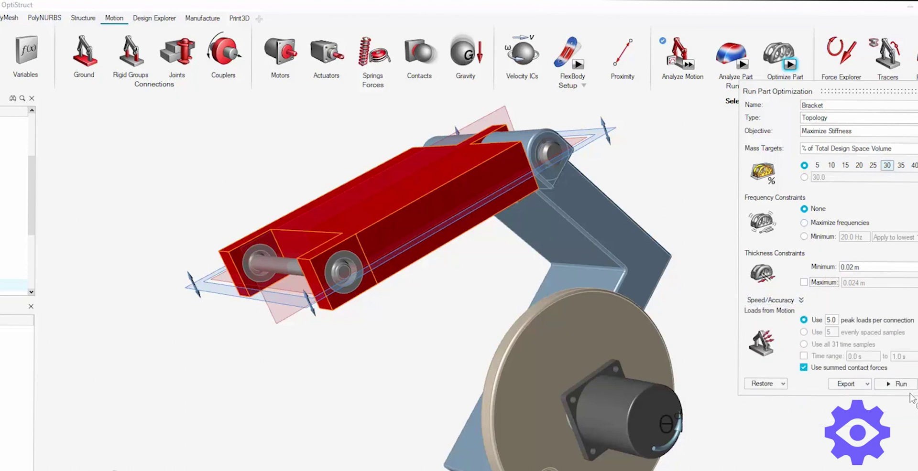
pyautogui.click(899, 384)
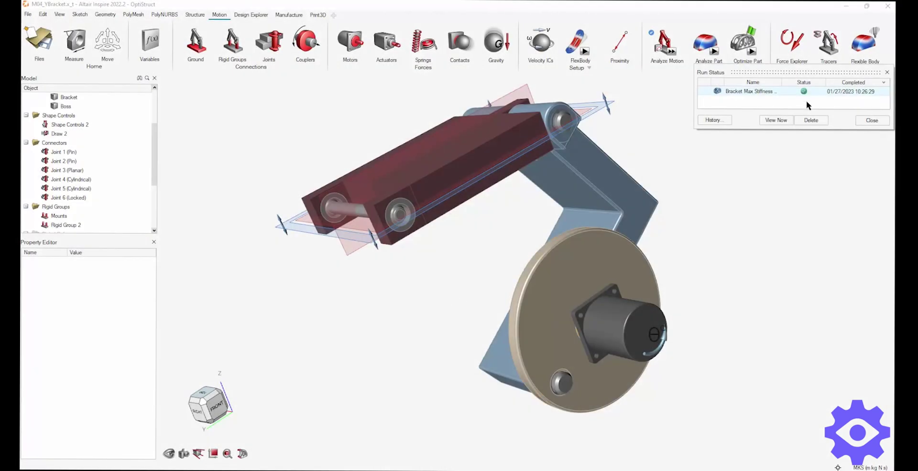
# Open the finished bracket optimization result and increase the material retained in the topology shape.
pyautogui.click(806, 91)
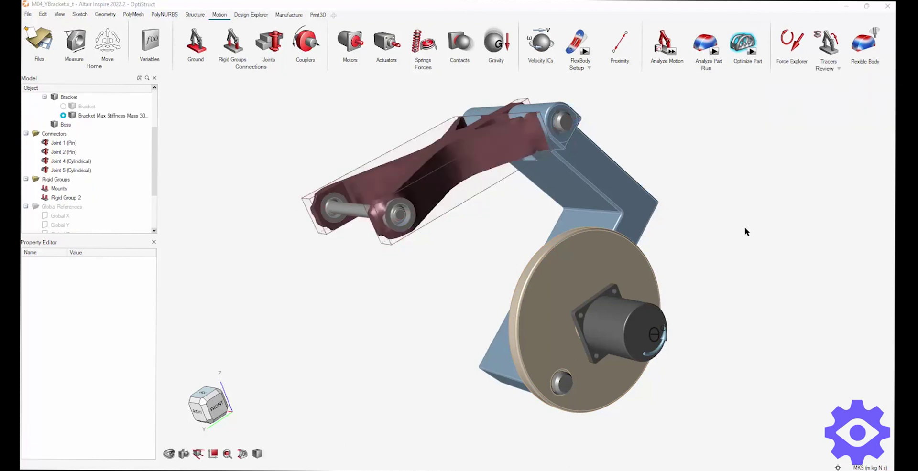
pyautogui.moveTo(530, 216); pyautogui.dragTo(512, 220, button='right')
pyautogui.moveTo(599, 111); pyautogui.dragTo(557, 189, button='right')
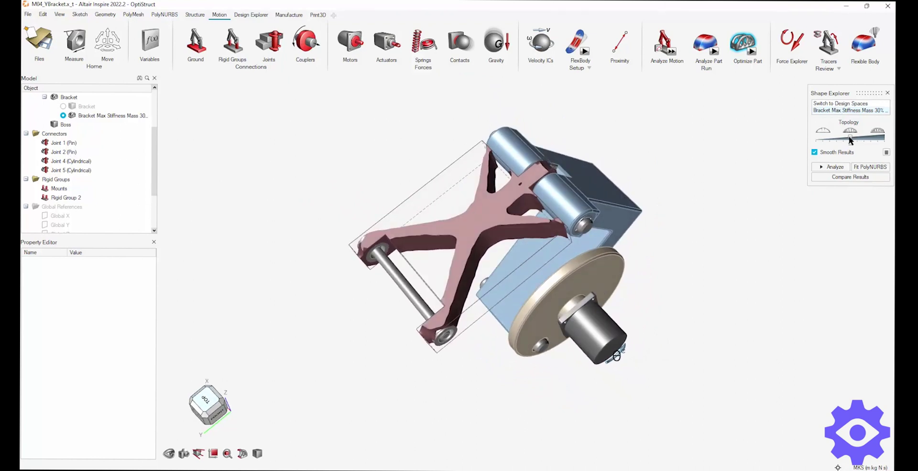
pyautogui.moveTo(849, 137); pyautogui.dragTo(869, 139)
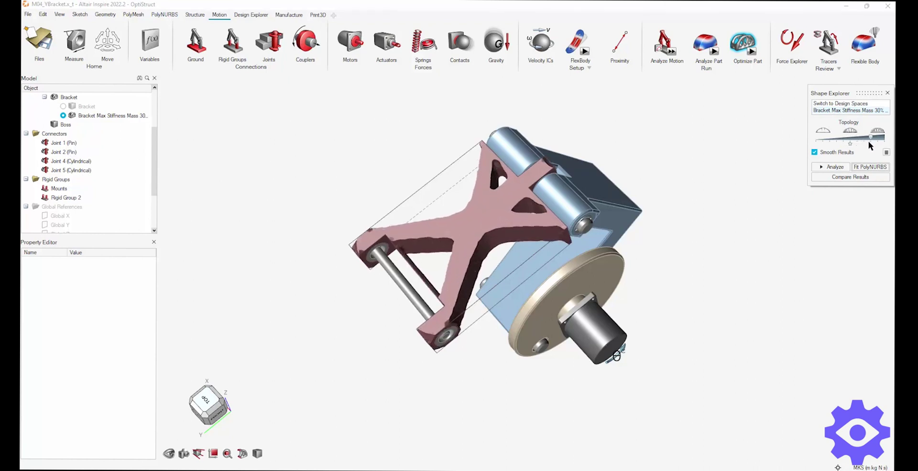